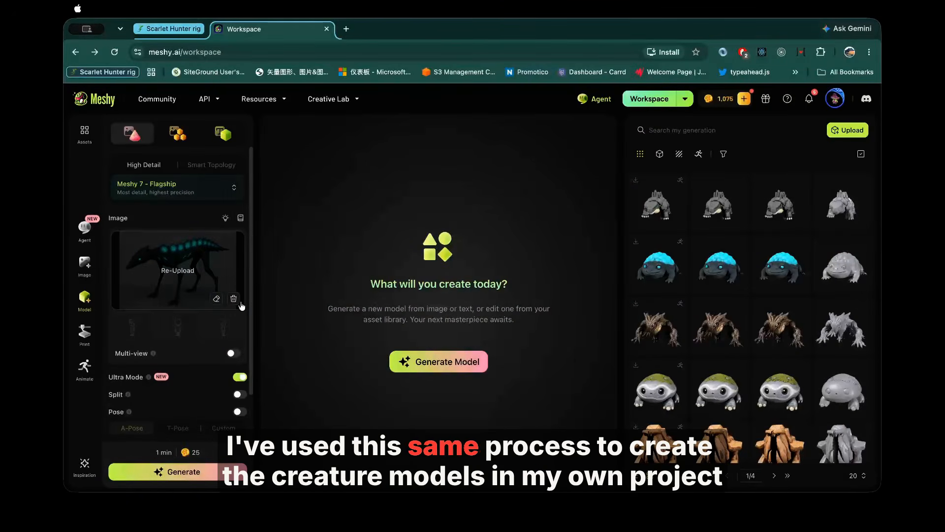
Step: Generate a 3D model from the creature reference image with Ultra Mode on and the CC BY 4.0 license
{"action": "scroll", "coordinate": [241, 306], "scroll_direction": "down", "scroll_amount": 3}
{"action": "scroll", "coordinate": [241, 305], "scroll_direction": "up", "scroll_amount": 3}
{"action": "scroll", "coordinate": [241, 305], "scroll_direction": "down", "scroll_amount": 2}
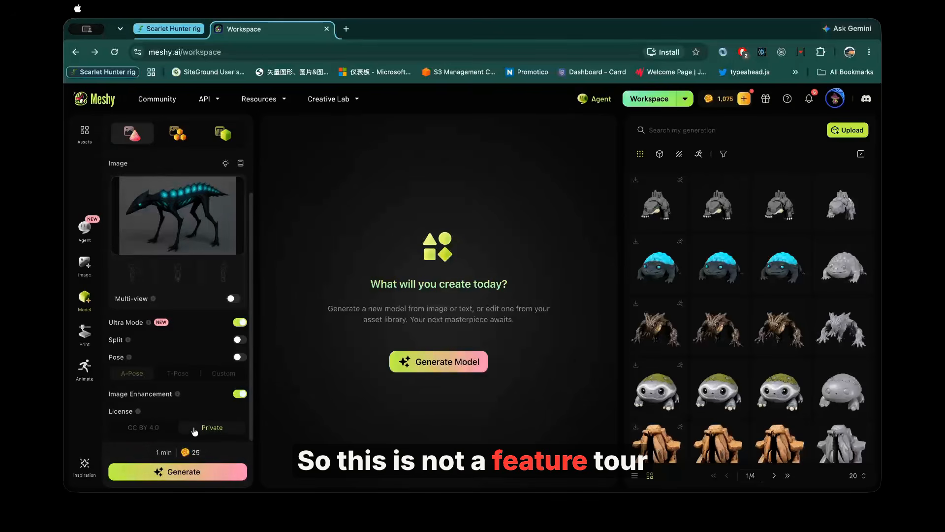
{"action": "left_click", "coordinate": [164, 428]}
{"action": "left_click", "coordinate": [177, 471]}
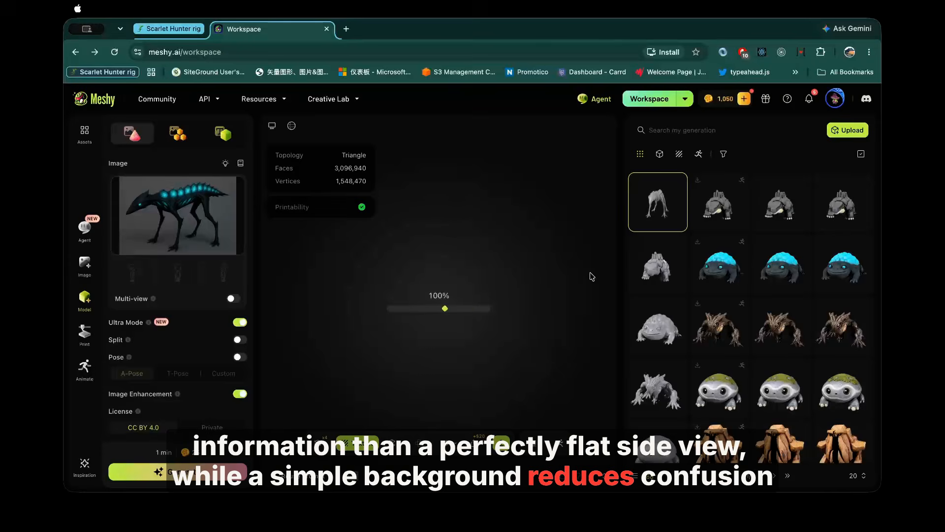
{"action": "left_click_drag", "start_coordinate": [518, 302], "coordinate": [449, 297]}
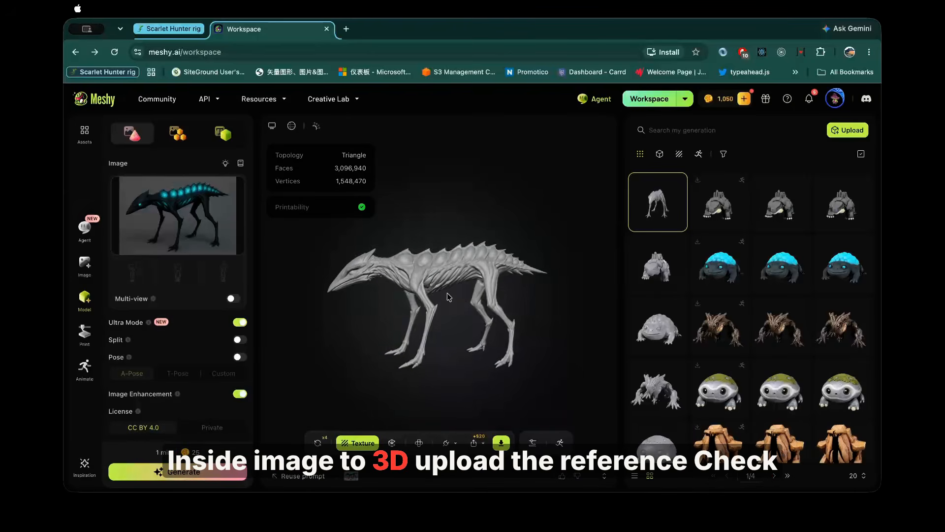
Step: Texture the generated creature from the reference image with PBR maps at 2K resolution
{"action": "left_click", "coordinate": [358, 443]}
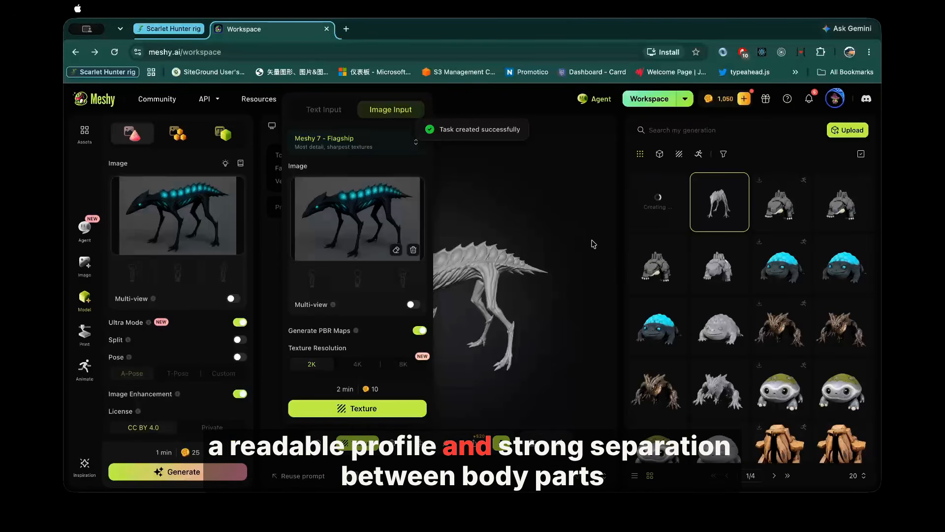
{"action": "left_click", "coordinate": [570, 266]}
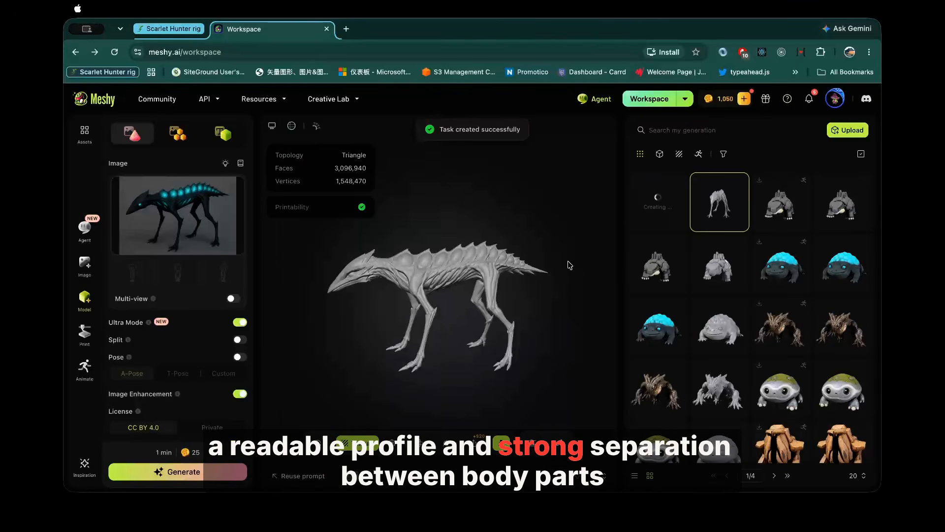
{"action": "left_click", "coordinate": [658, 199]}
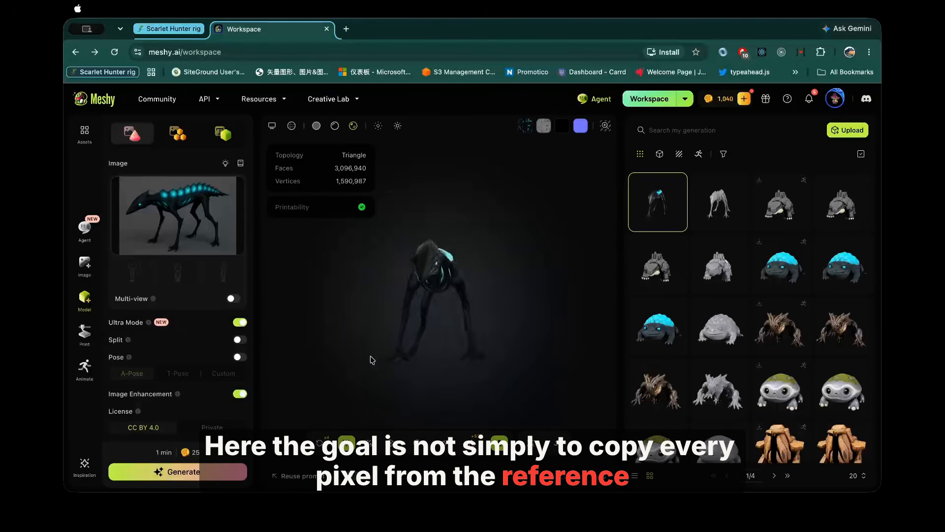
Step: Remesh the textured creature for rigging with a fixed 10K target polycount and quad topology
{"action": "left_click", "coordinate": [675, 223]}
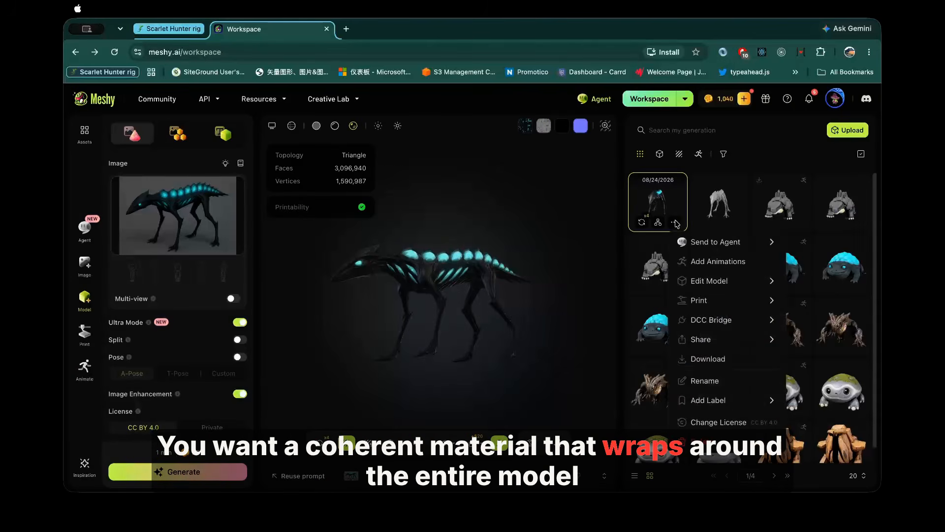
{"action": "mouse_move", "coordinate": [707, 282]}
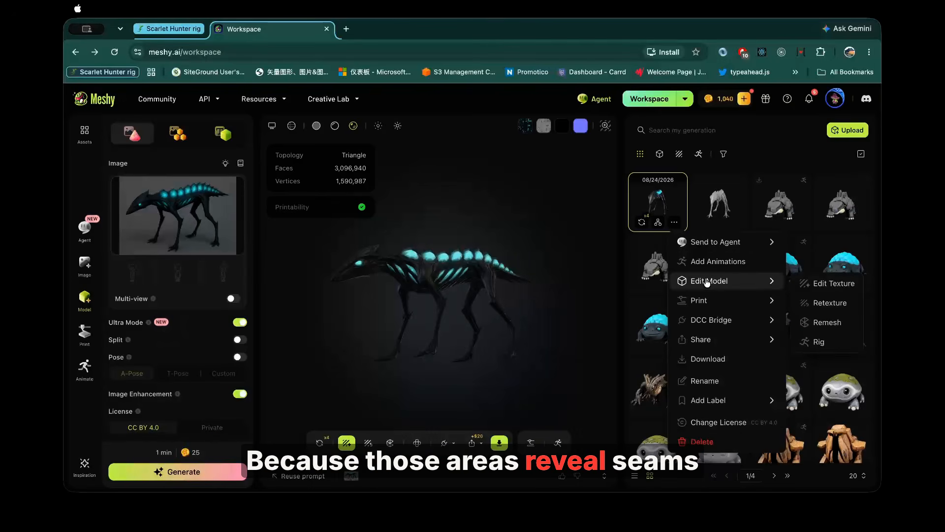
{"action": "left_click", "coordinate": [682, 261]}
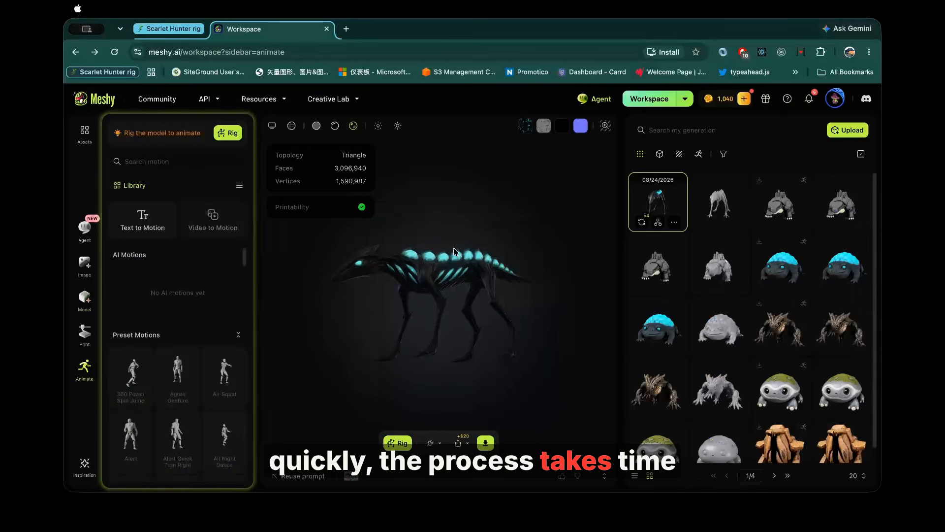
{"action": "left_click", "coordinate": [226, 134]}
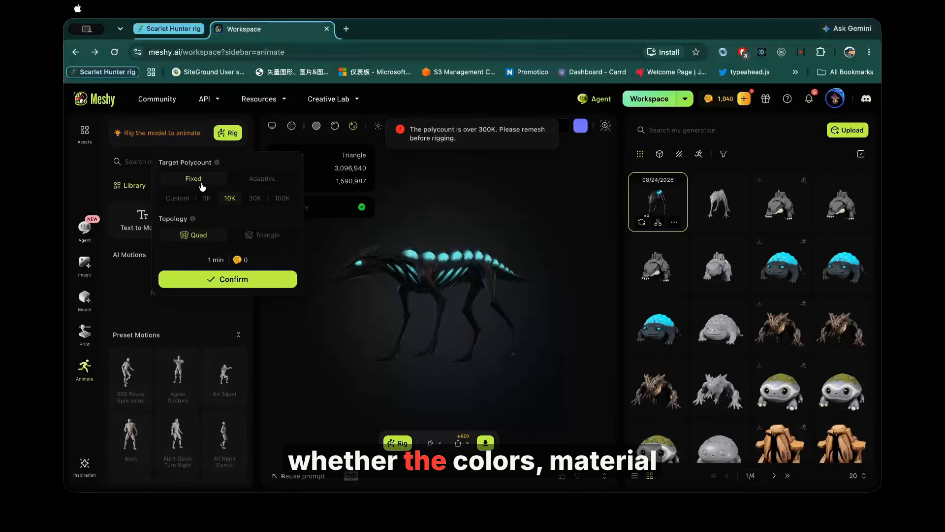
{"action": "left_click", "coordinate": [224, 281]}
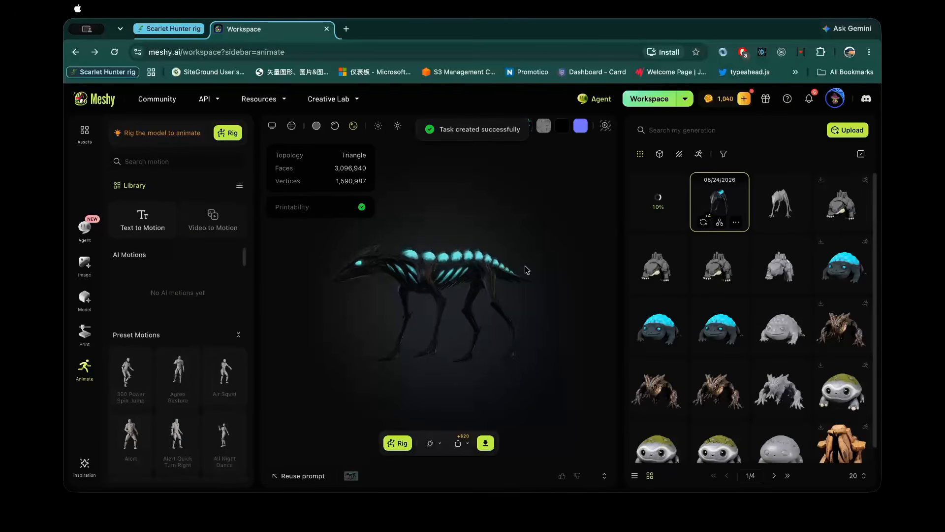
{"action": "left_click_drag", "start_coordinate": [525, 286], "coordinate": [485, 288]}
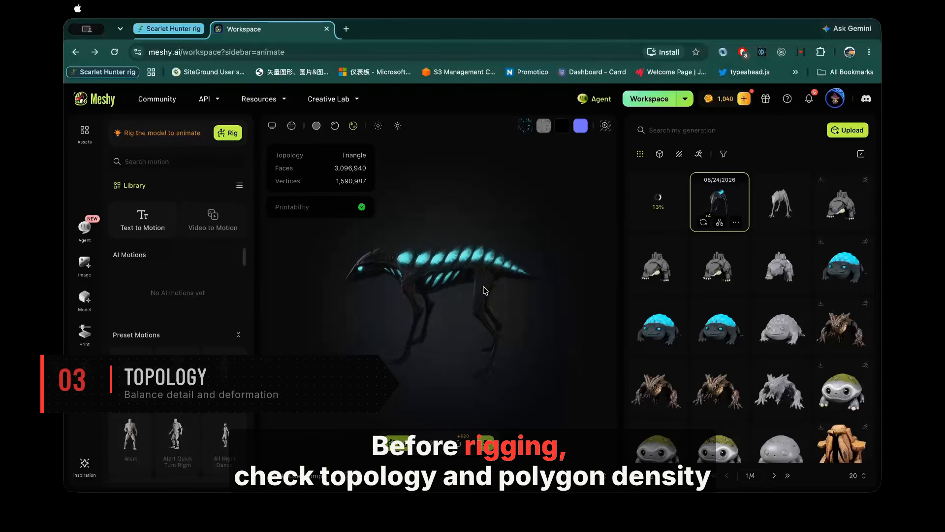
{"action": "mouse_move", "coordinate": [660, 202]}
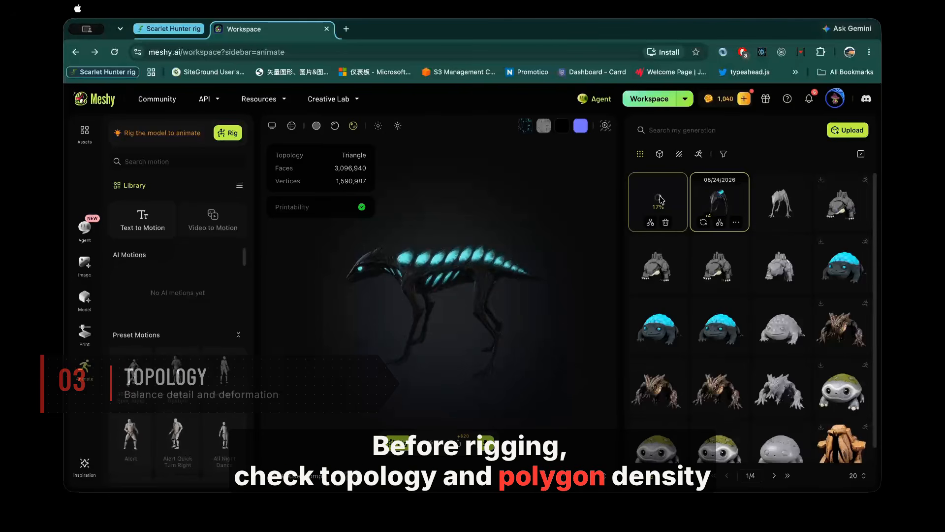
{"action": "left_click", "coordinate": [660, 201]}
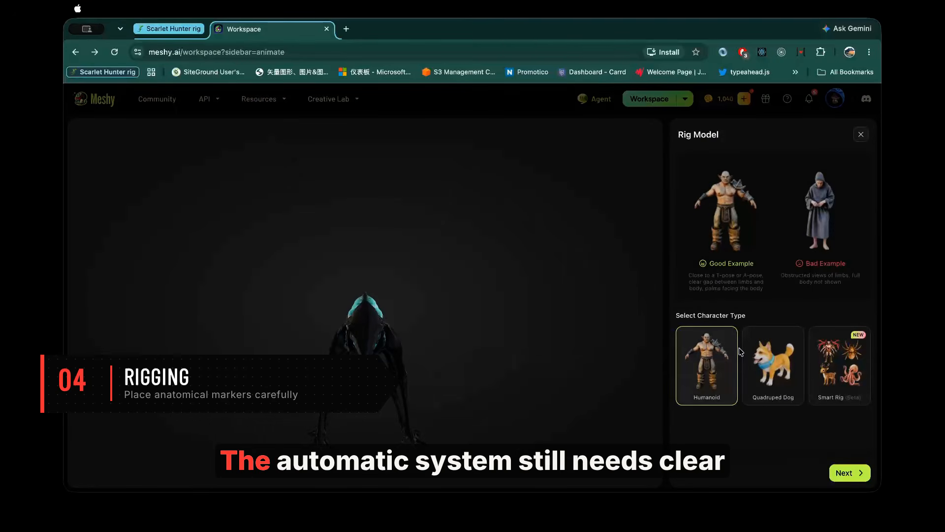
Step: Set up the remeshed creature's rig as a Quadruped Dog, keeping zero rotation and a height of 1 m
{"action": "left_click", "coordinate": [772, 359]}
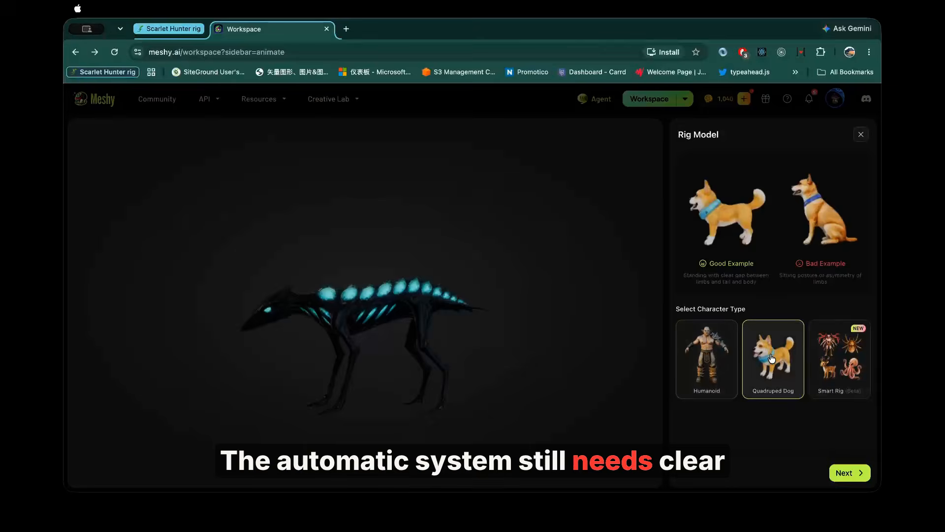
{"action": "left_click", "coordinate": [849, 472]}
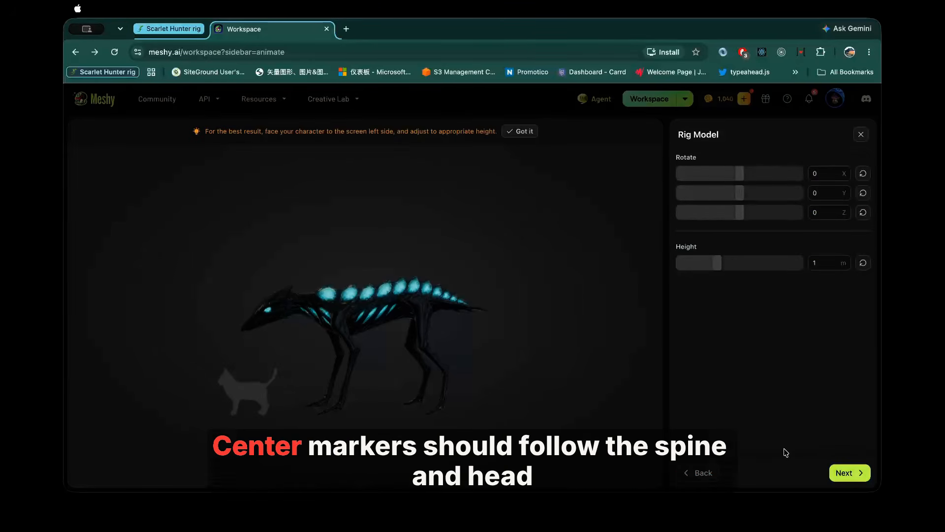
{"action": "left_click", "coordinate": [849, 473]}
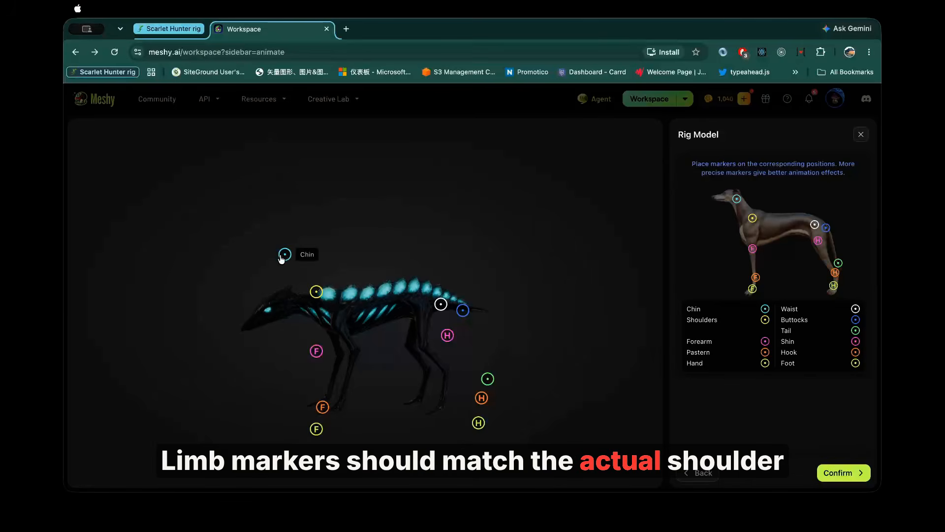
Step: Place the chin, shoulder, forearm, pastern and hand markers on the creature's head and front leg
{"action": "left_click_drag", "start_coordinate": [285, 254], "coordinate": [279, 321]}
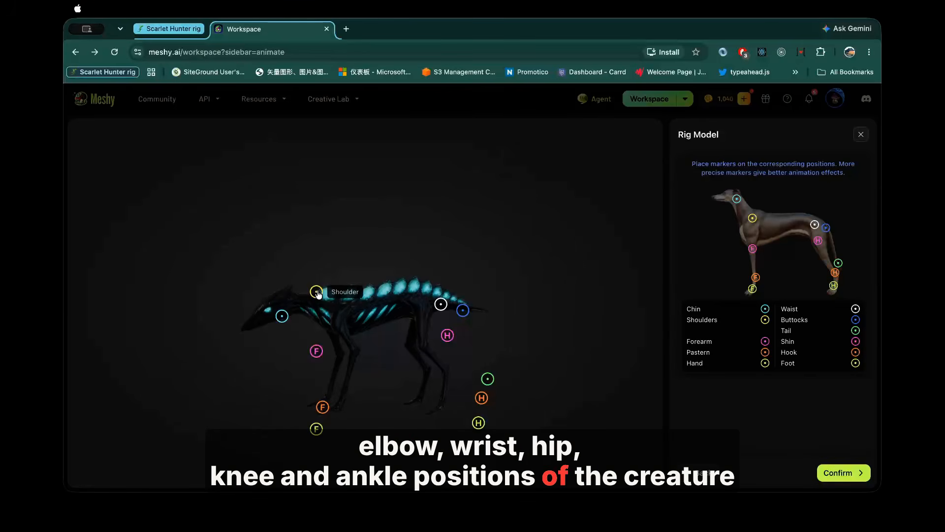
{"action": "left_click_drag", "start_coordinate": [316, 291], "coordinate": [345, 307]}
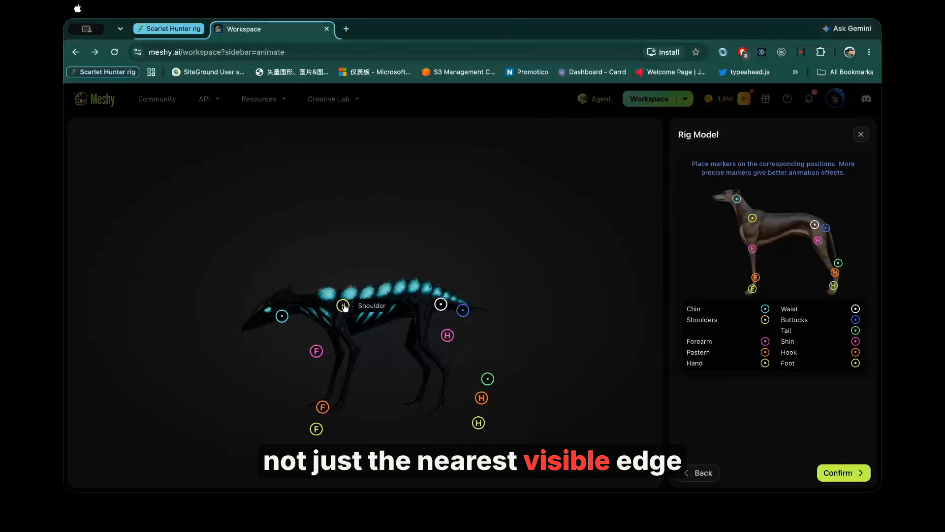
{"action": "mouse_move", "coordinate": [318, 353]}
{"action": "left_mouse_down"}
{"action": "mouse_move", "coordinate": [353, 348]}
{"action": "mouse_move", "coordinate": [350, 339]}
{"action": "left_mouse_up"}
{"action": "mouse_move", "coordinate": [323, 406]}
{"action": "left_mouse_down"}
{"action": "mouse_move", "coordinate": [345, 401]}
{"action": "mouse_move", "coordinate": [319, 426]}
{"action": "mouse_move", "coordinate": [332, 412]}
{"action": "left_mouse_up"}
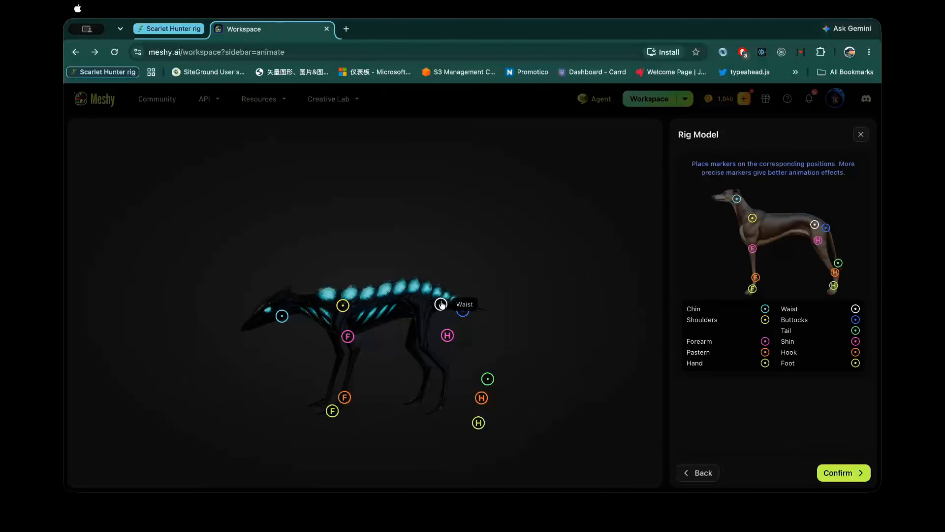
Step: Place the waist, buttocks, tail, shin, hook and foot markers on the creature's hindquarters and confirm the rig
{"action": "left_click_drag", "start_coordinate": [441, 305], "coordinate": [409, 297]}
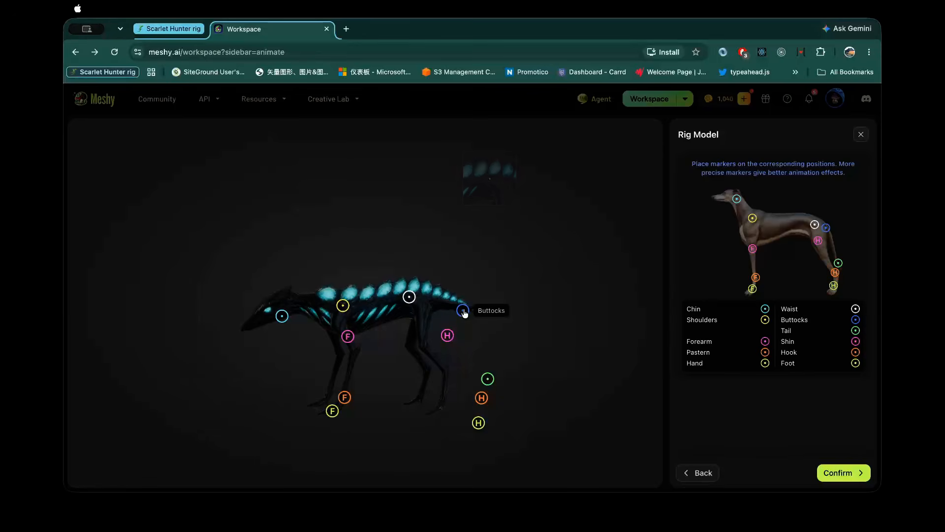
{"action": "left_click_drag", "start_coordinate": [465, 313], "coordinate": [434, 306]}
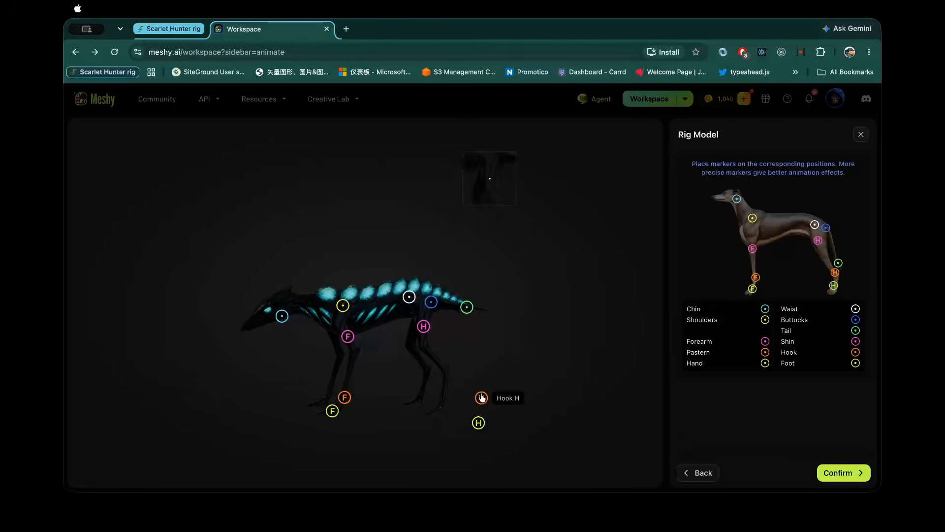
{"action": "left_click_drag", "start_coordinate": [481, 397], "coordinate": [444, 371]}
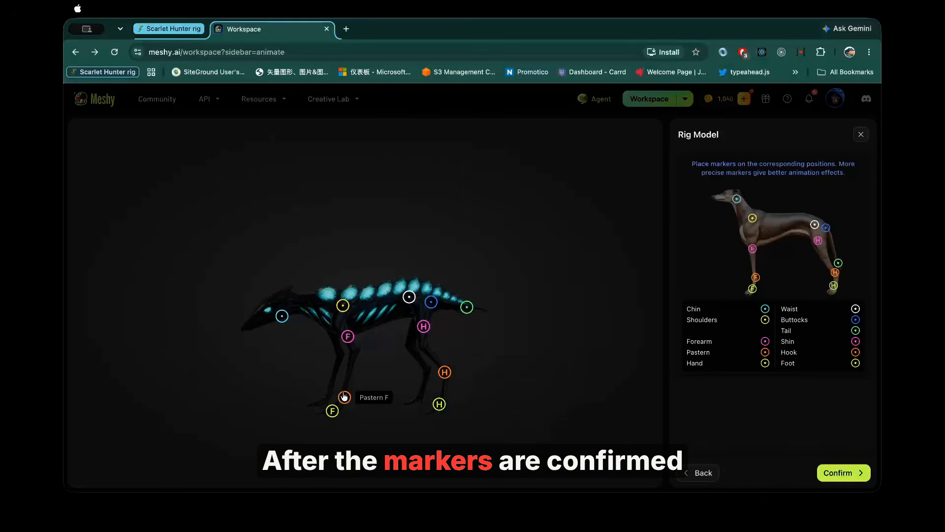
{"action": "left_click_drag", "start_coordinate": [345, 396], "coordinate": [344, 395]}
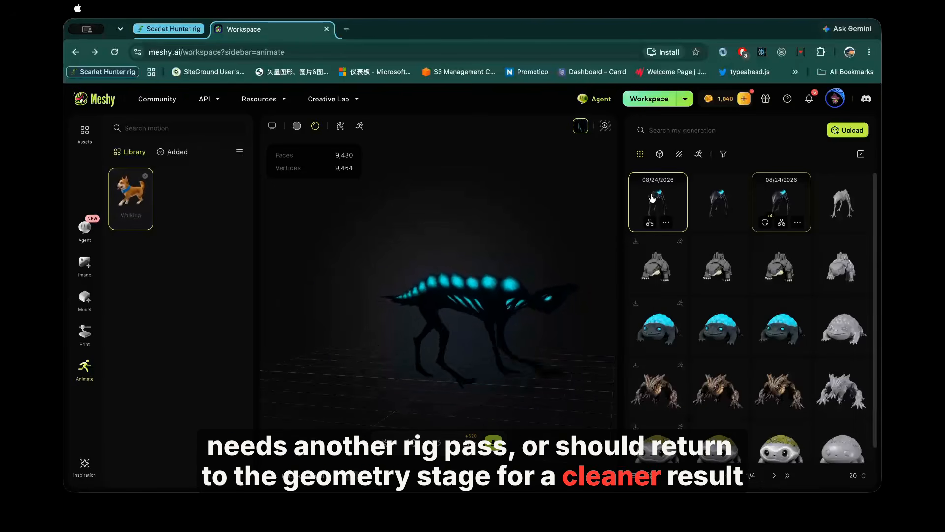
Step: Rig the remeshed creature again using the Smart Rig character type and view the rigged model from the side
{"action": "left_click", "coordinate": [722, 197]}
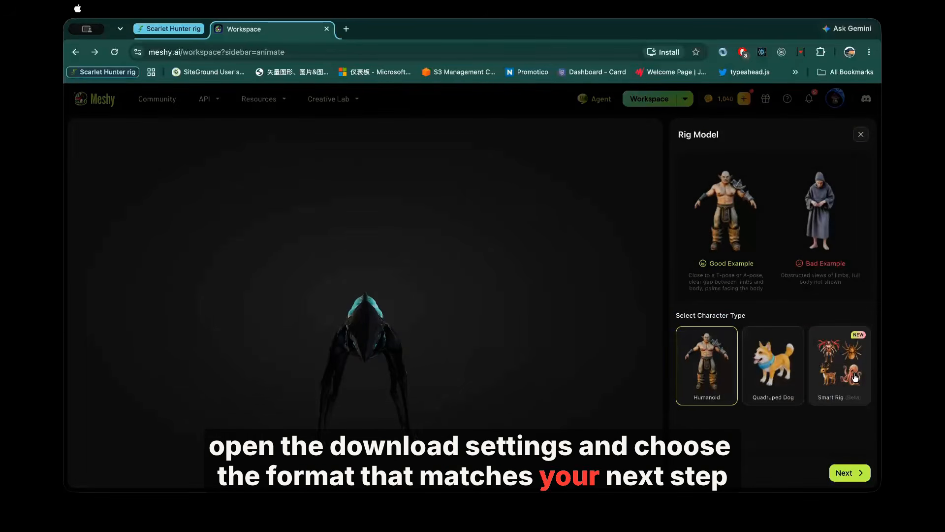
{"action": "left_click", "coordinate": [855, 377]}
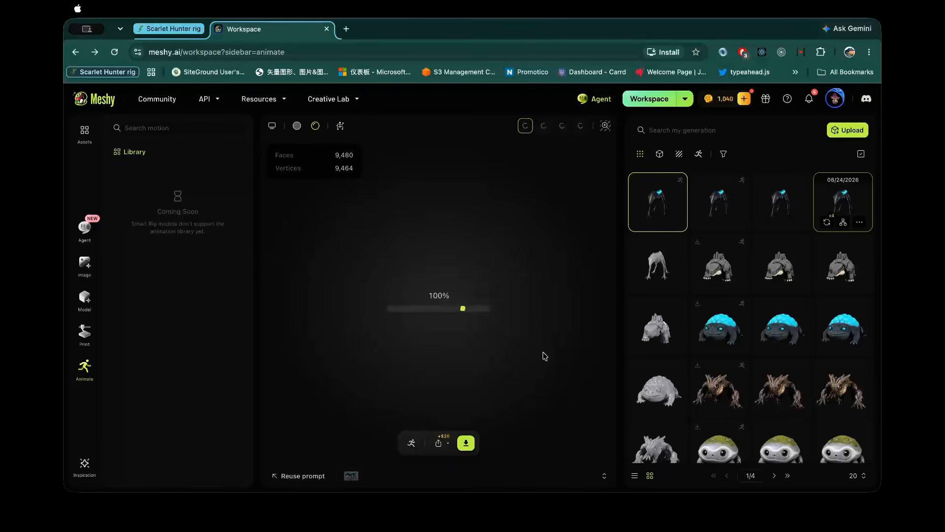
{"action": "left_click_drag", "start_coordinate": [551, 297], "coordinate": [574, 293]}
{"action": "left_click_drag", "start_coordinate": [367, 315], "coordinate": [445, 318]}
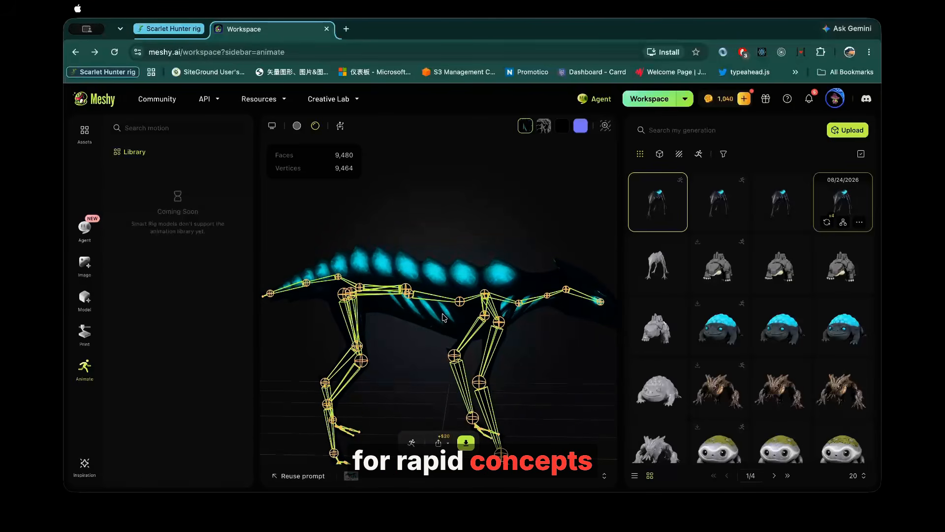
Step: Check the Smart Rig creature with its skeleton hidden and shown, and open its download settings
{"action": "left_click", "coordinate": [341, 126]}
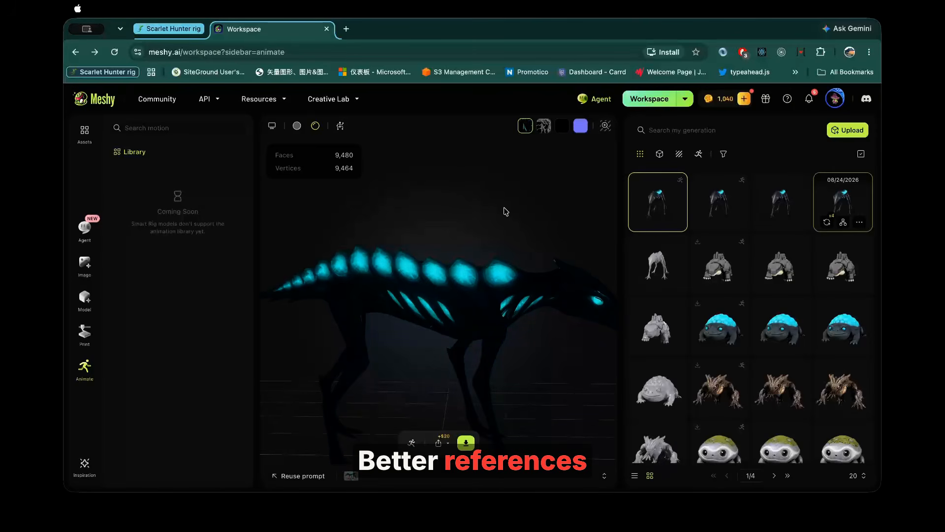
{"action": "left_click_drag", "start_coordinate": [503, 208], "coordinate": [369, 208]}
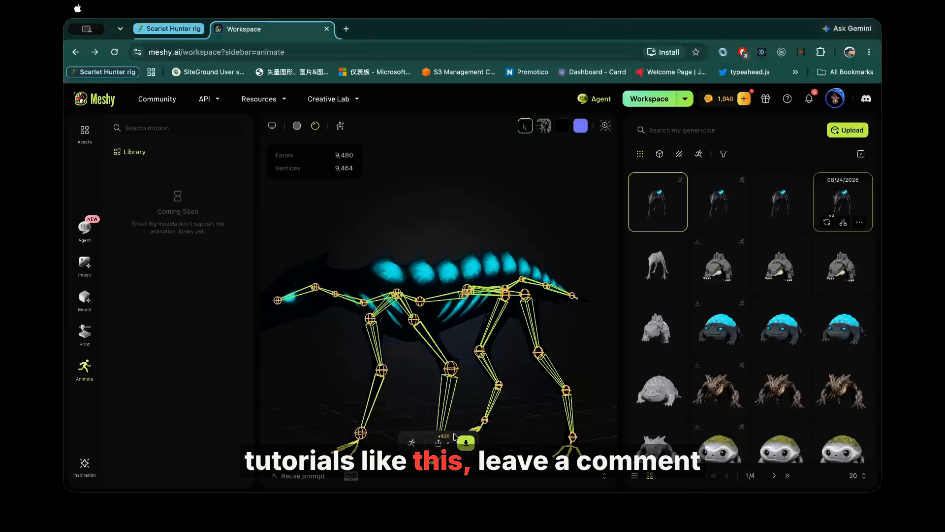
{"action": "left_click", "coordinate": [466, 443]}
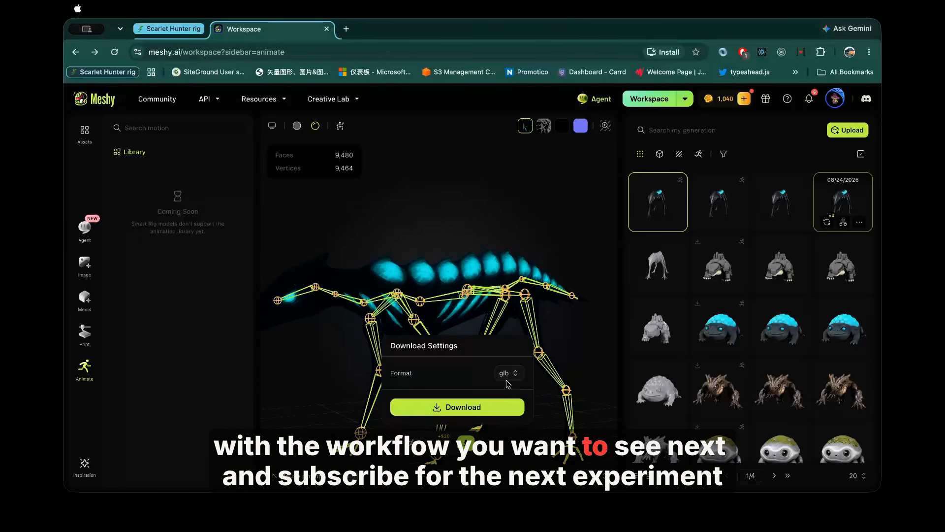
{"action": "left_click", "coordinate": [501, 393]}
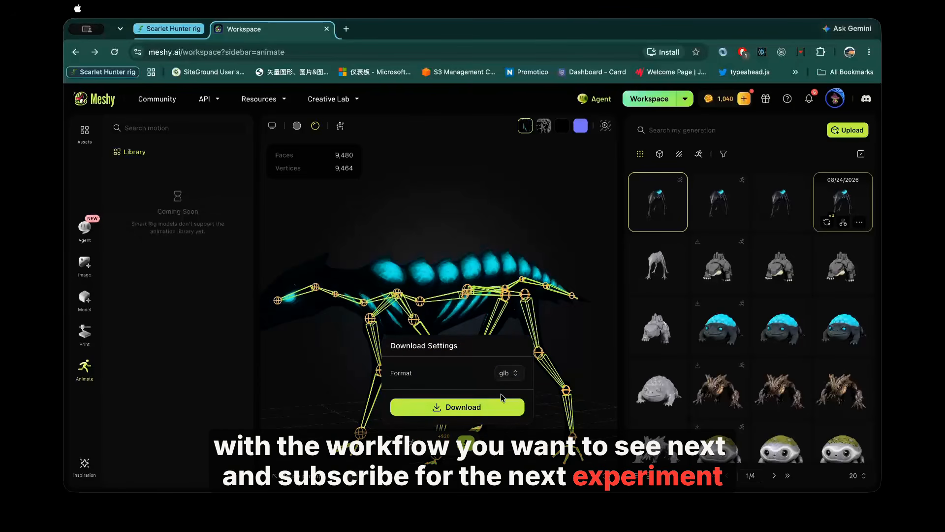